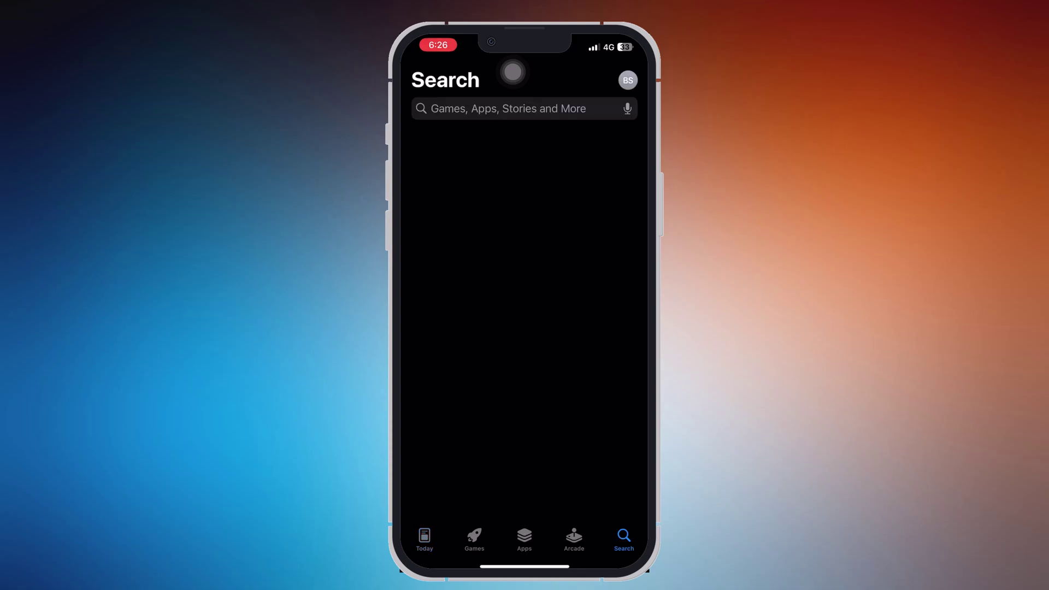
Search the App Store for 'icarefone', pick 'icarefone recorder: call record', and download iCareFone Recorder
{"action": "left_click", "coordinate": [492, 107]}
{"action": "type", "text": "ic"}
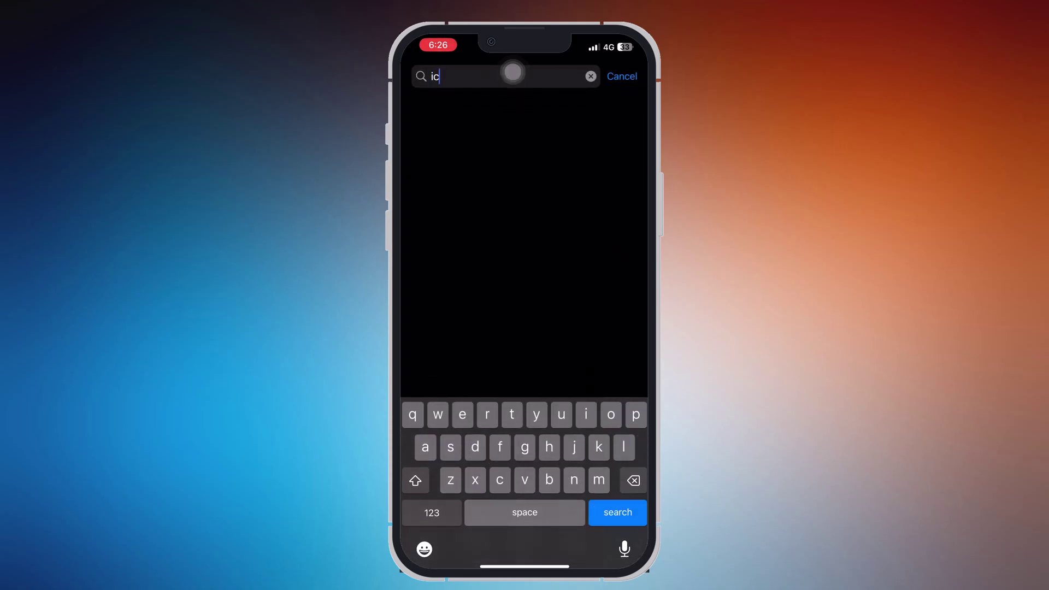
{"action": "type", "text": "arefobe"}
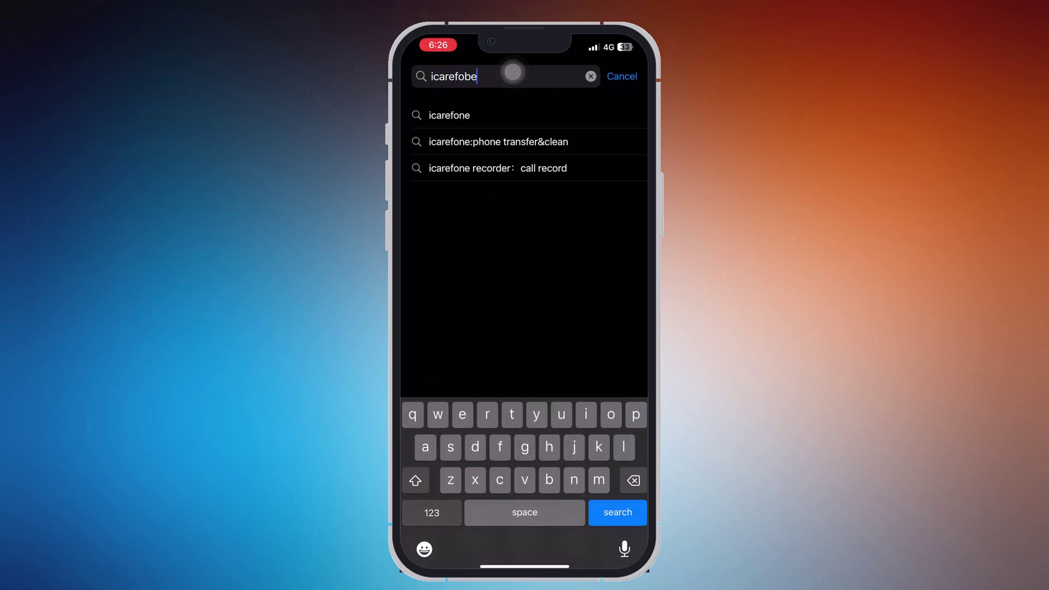
{"action": "key", "text": "BackSpace"}
{"action": "key", "text": "BackSpace"}
{"action": "type", "text": "ne"}
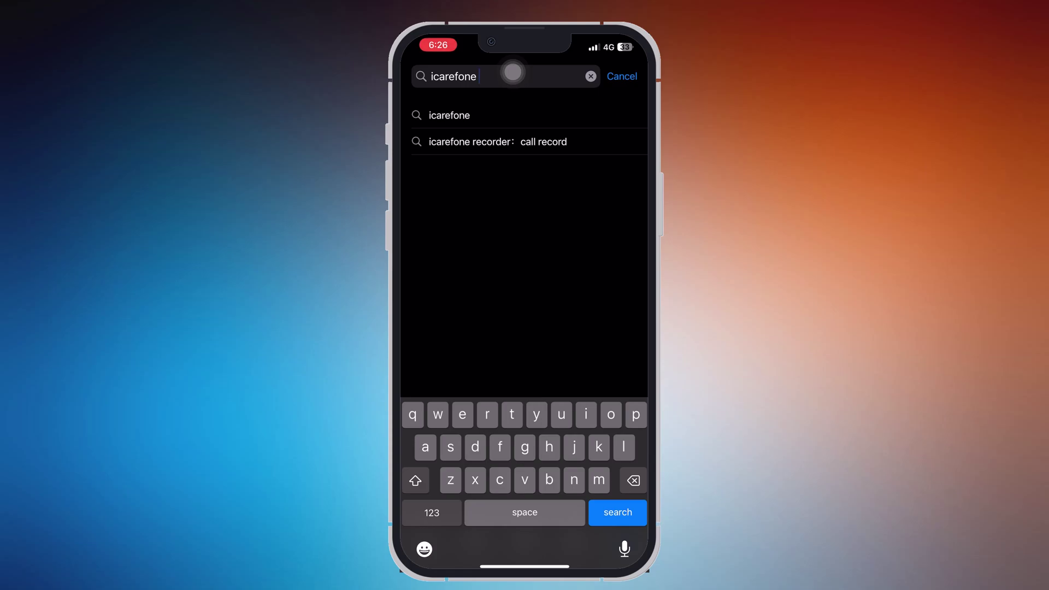
{"action": "left_click", "coordinate": [497, 141]}
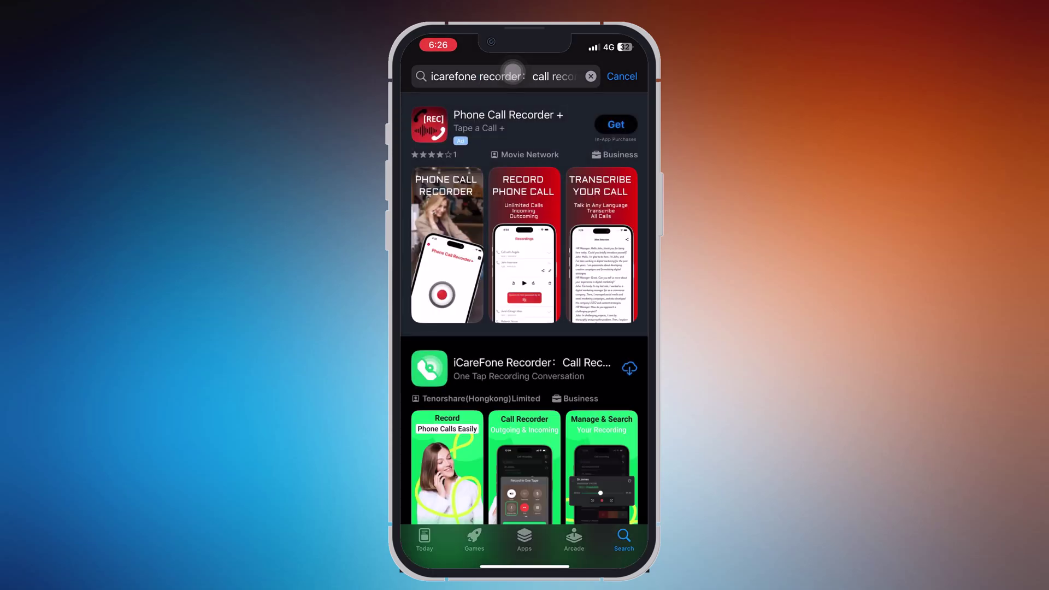
{"action": "scroll", "coordinate": [513, 71], "scroll_direction": "down", "scroll_amount": 3}
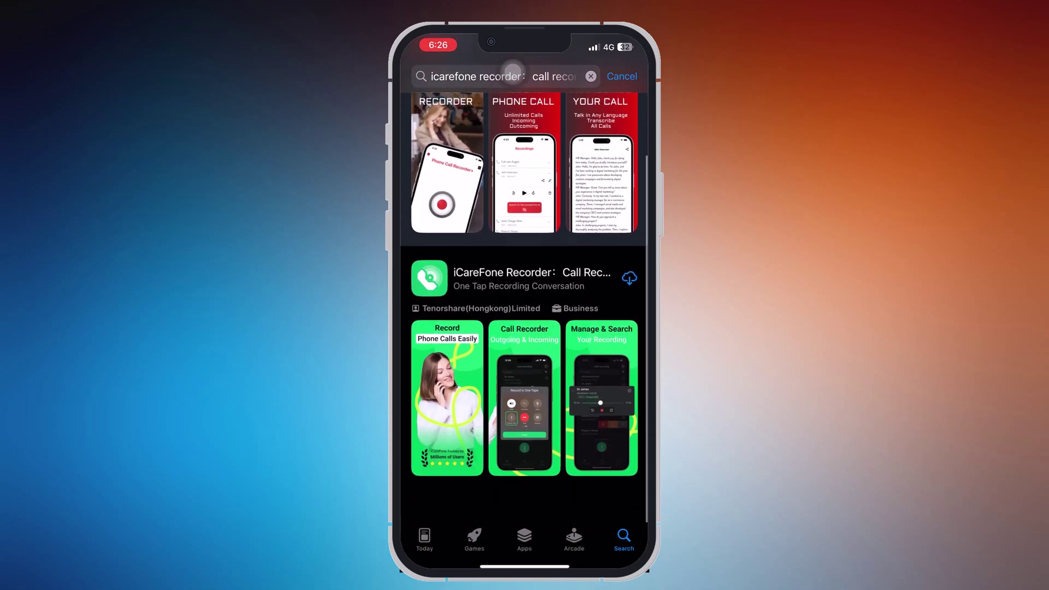
{"action": "left_click", "coordinate": [630, 278]}
Open the installed iCareFone Recorder to reach the Recording Incoming Calls guide
{"action": "left_click", "coordinate": [530, 278]}
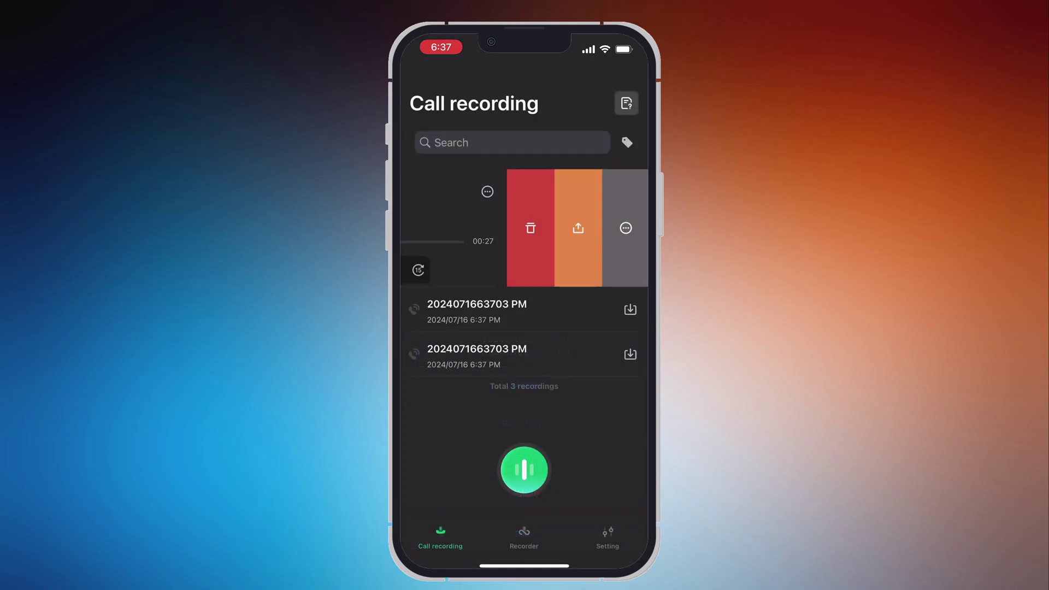
Replace the first recording's name with 'Meeting' and confirm
{"action": "key", "text": "BackSpace"}
{"action": "key", "text": "BackSpace"}
{"action": "key", "text": "BackSpace"}
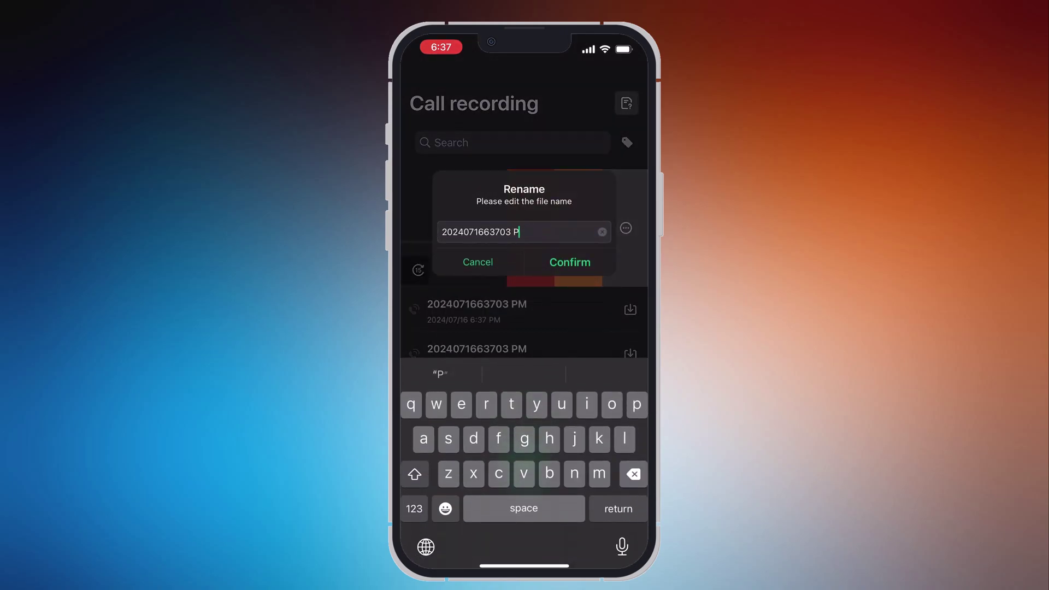
{"action": "key", "text": "BackSpace"}
{"action": "key", "text": "BackSpace"}
{"action": "key", "text": "BackSpace"}
{"action": "key", "text": "BackSpace"}
{"action": "key", "text": "BackSpace"}
{"action": "key", "text": "BackSpace"}
{"action": "key", "text": "BackSpace"}
{"action": "key", "text": "BackSpace"}
{"action": "key", "text": "BackSpace"}
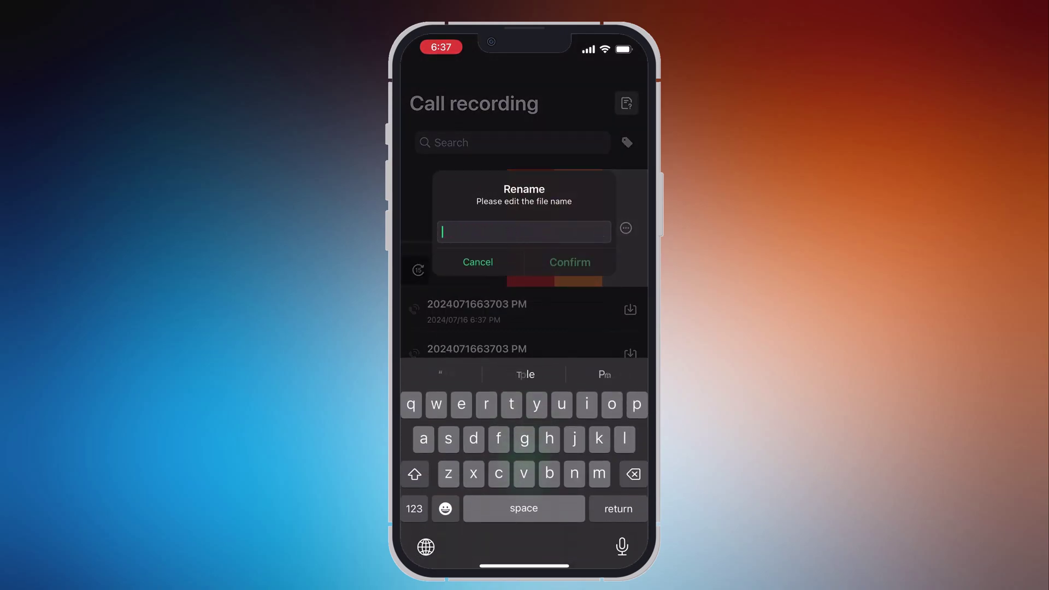
{"action": "type", "text": "Meet"}
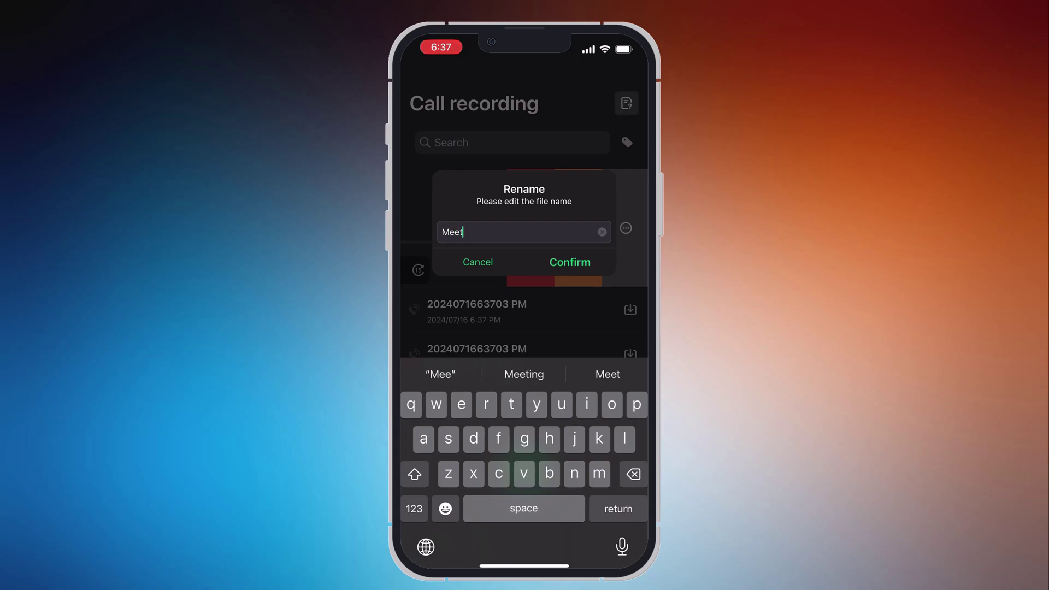
{"action": "type", "text": "ing"}
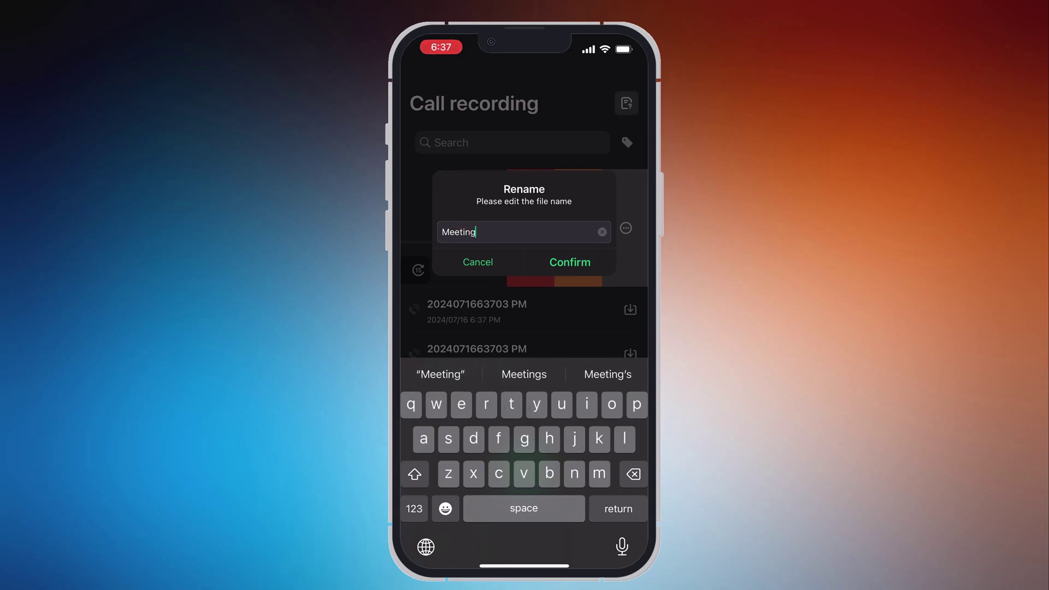
{"action": "key", "text": "Return"}
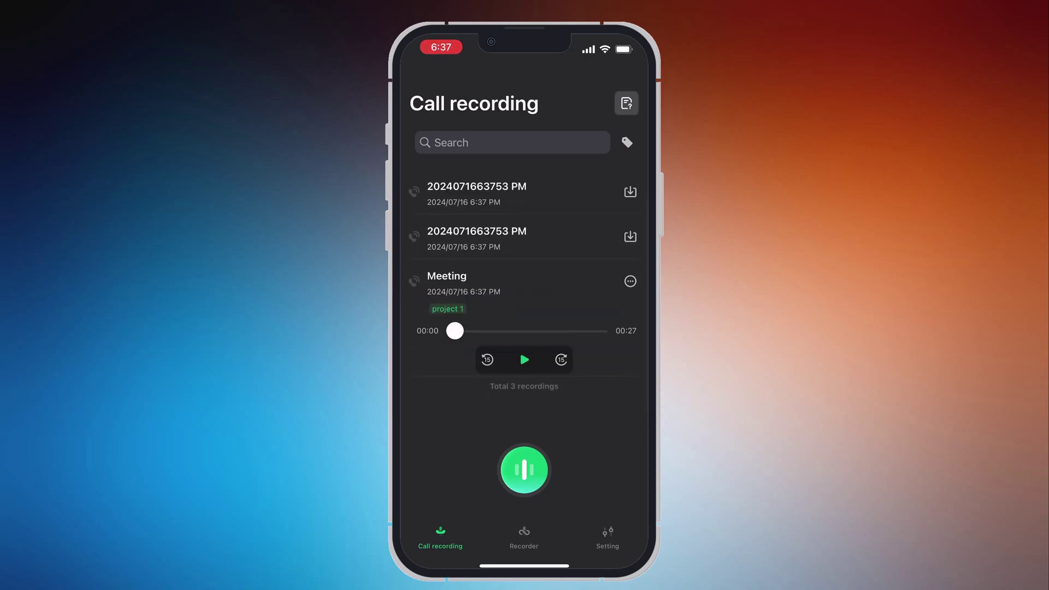
{"action": "left_click", "coordinate": [512, 142]}
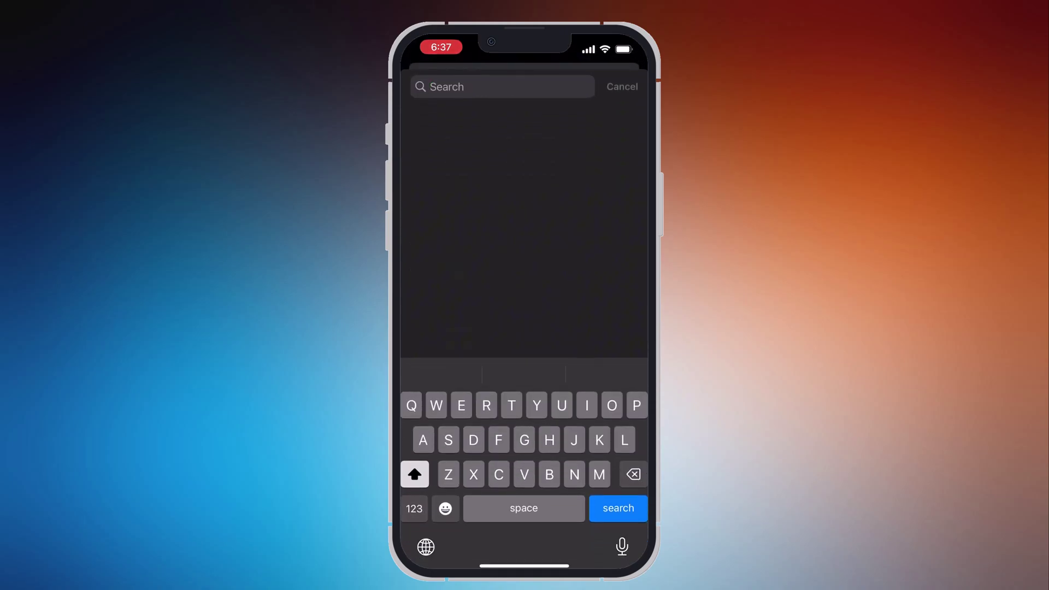
{"action": "type", "text": "Meeting"}
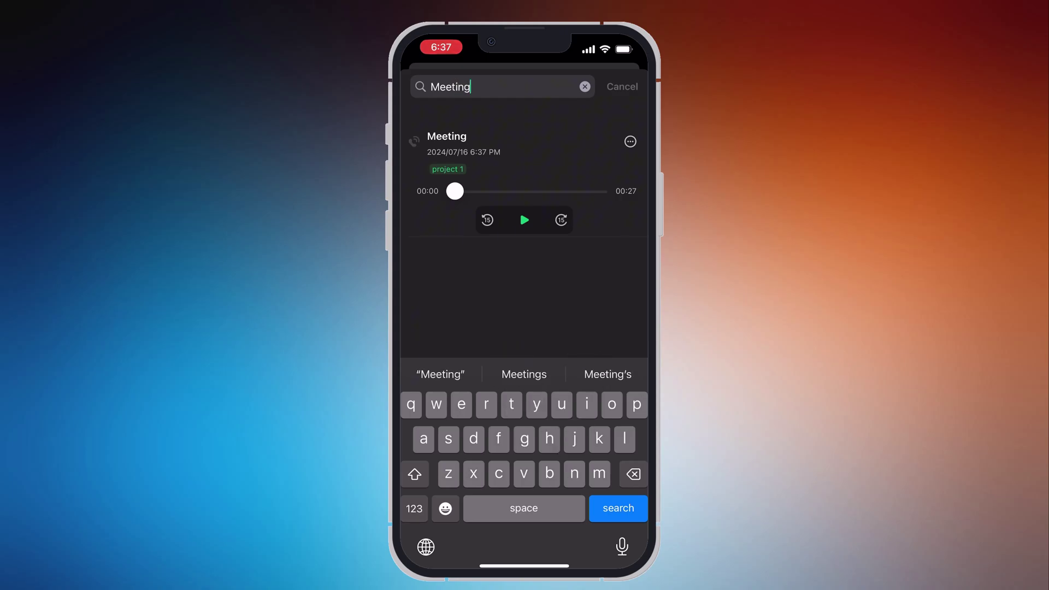
{"action": "key", "text": "BackSpace"}
{"action": "key", "text": "BackSpace"}
{"action": "key", "text": "BackSpace"}
{"action": "key", "text": "BackSpace"}
{"action": "key", "text": "BackSpace"}
{"action": "key", "text": "BackSpace"}
{"action": "left_click", "coordinate": [621, 86]}
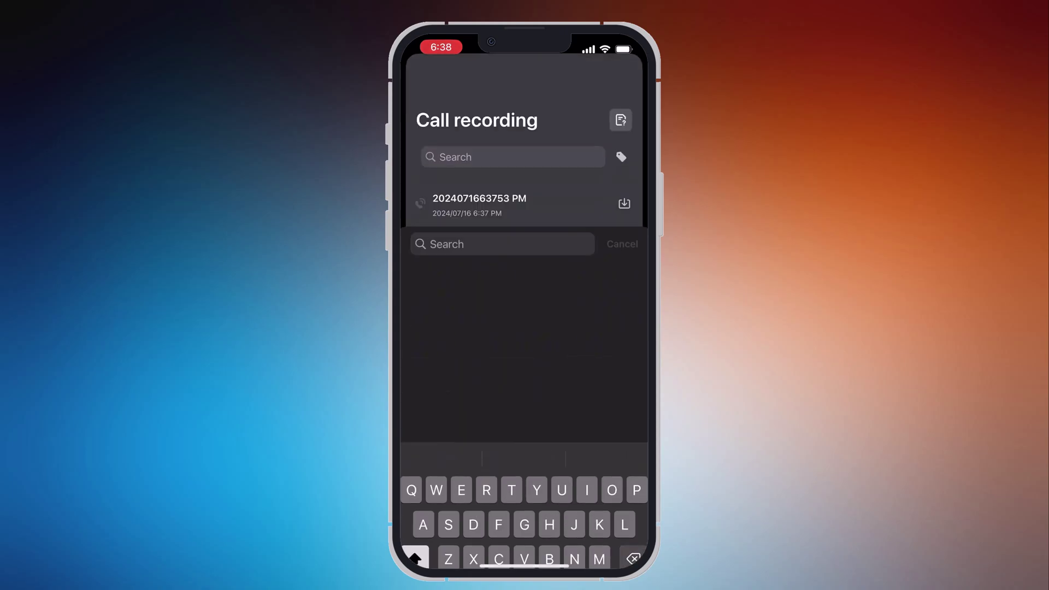
Open the call recording guide, then return to the Call recording list
{"action": "left_click", "coordinate": [627, 103]}
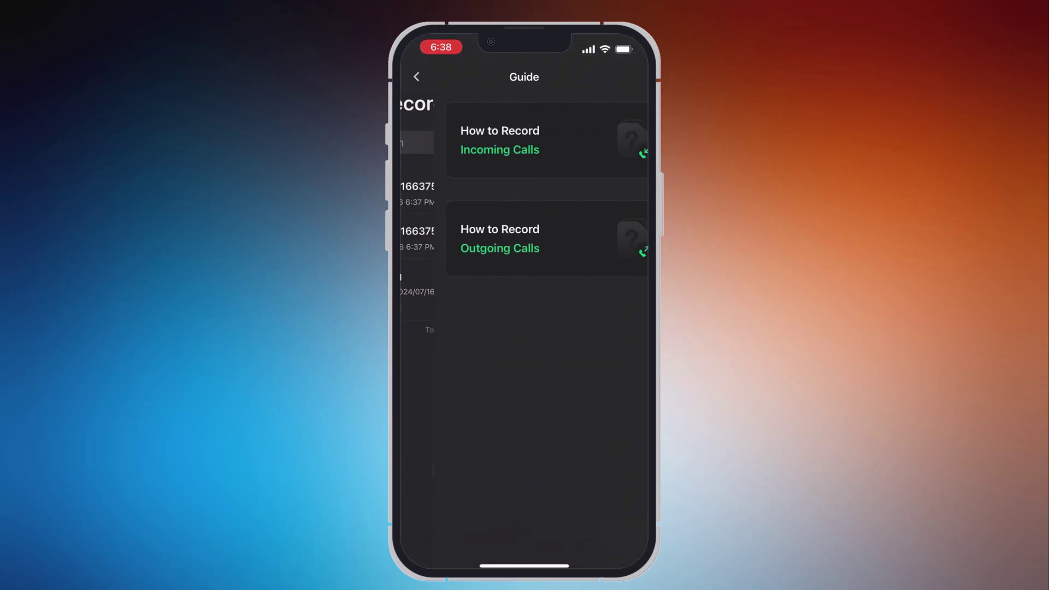
{"action": "left_click", "coordinate": [416, 76]}
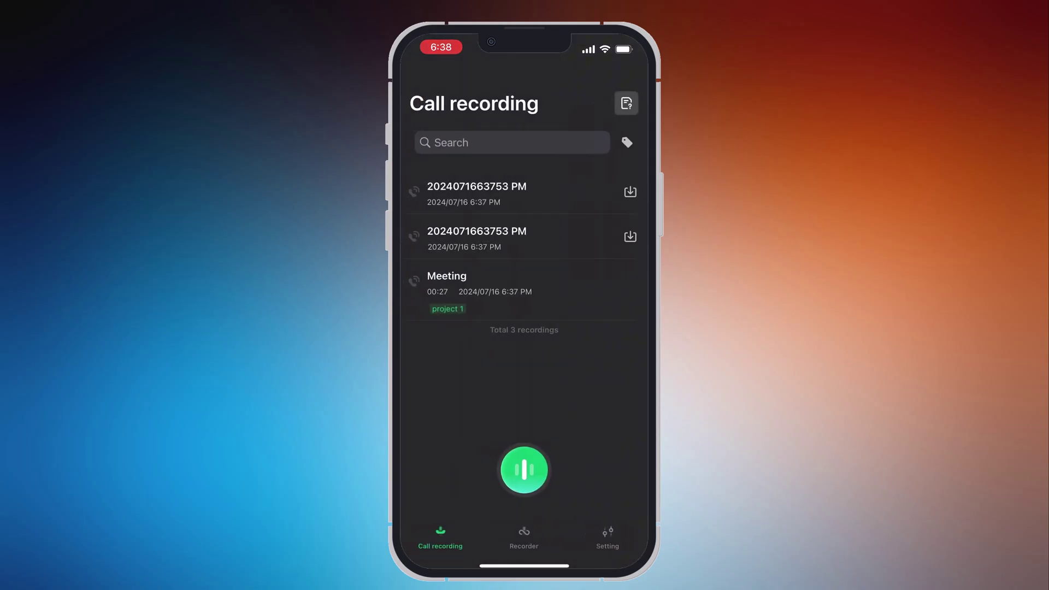